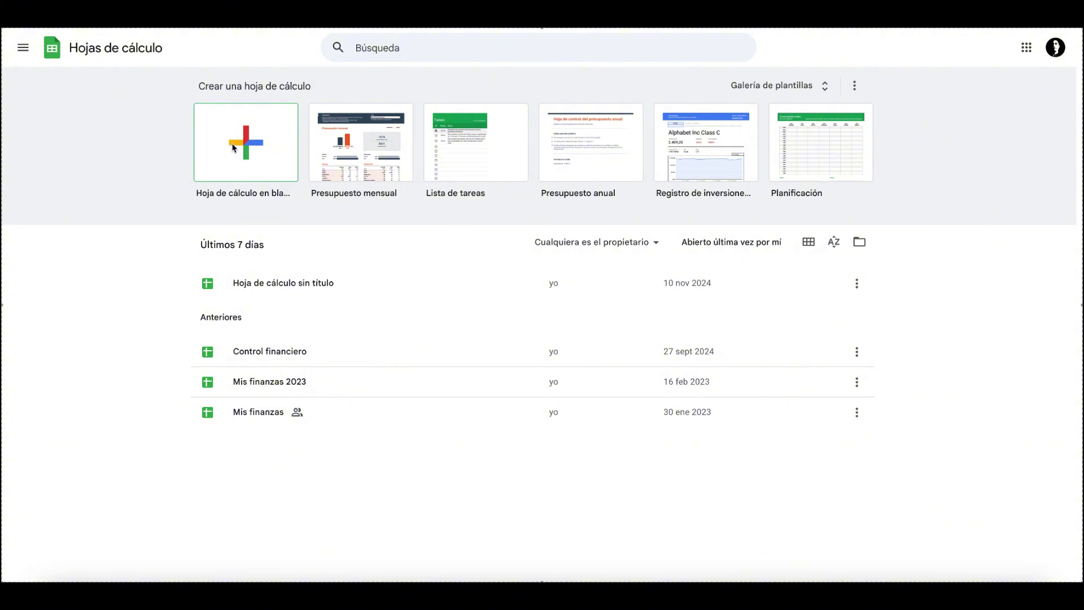
Look through the navigation drawer and Google apps list, then create a blank spreadsheet
click(27, 49)
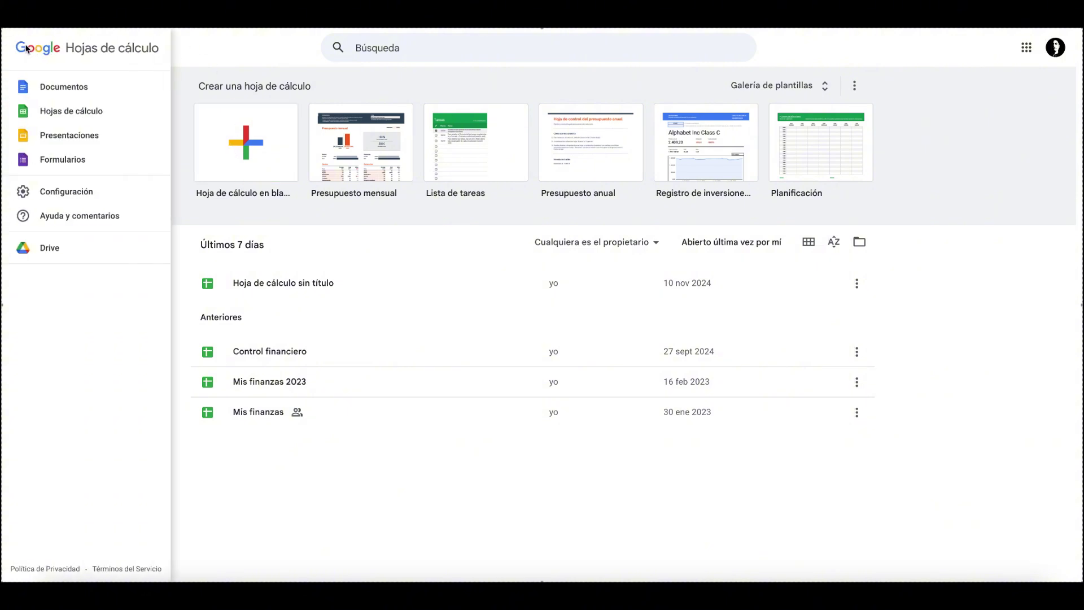
click(90, 44)
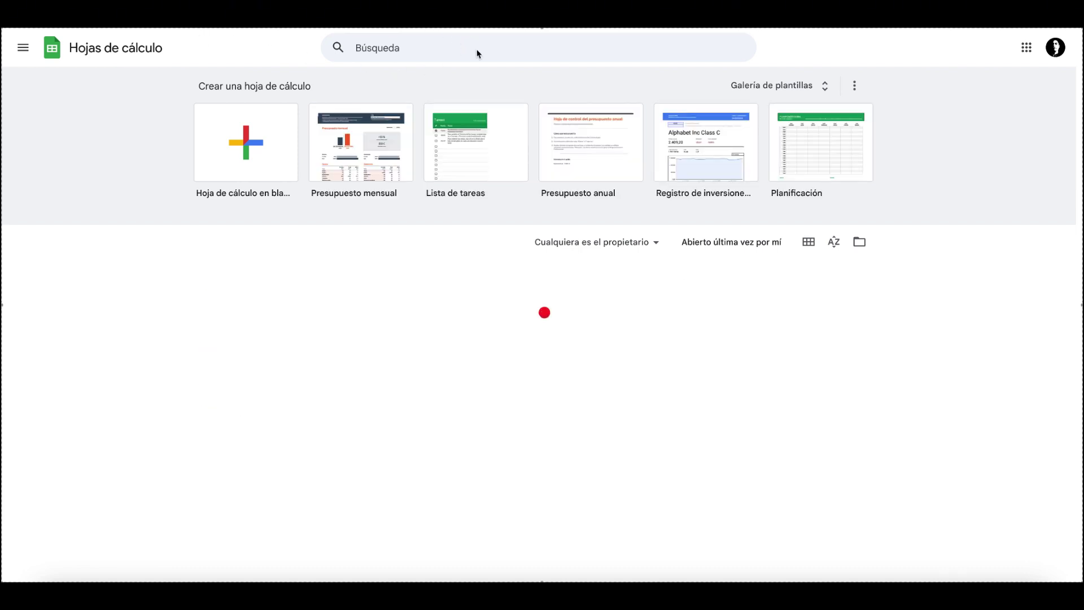
click(1028, 50)
scroll(923, 257, down, 4)
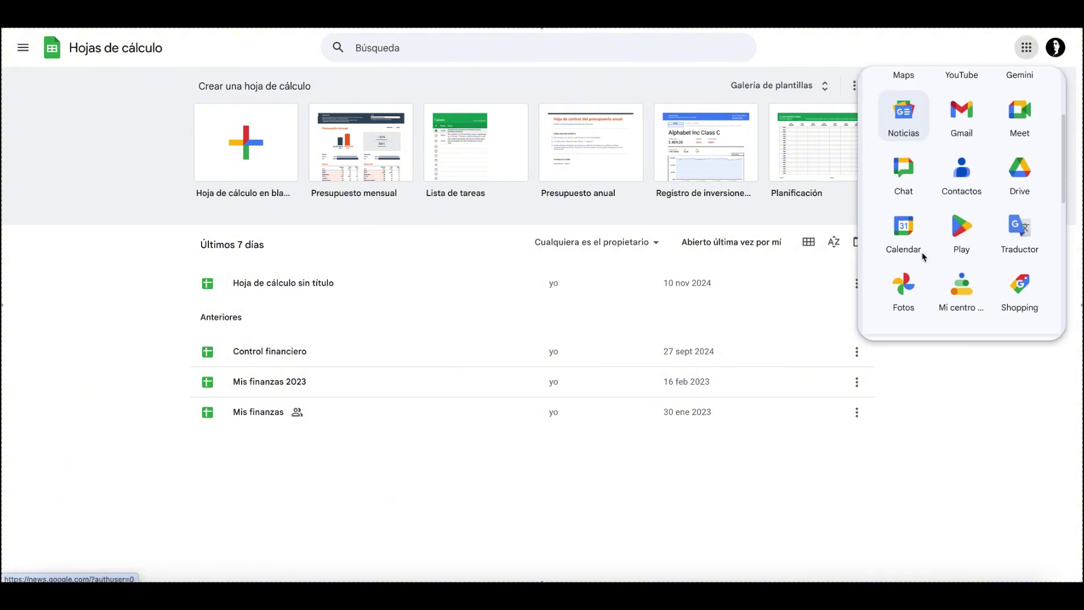
scroll(924, 257, down, 1)
scroll(924, 266, up, 1)
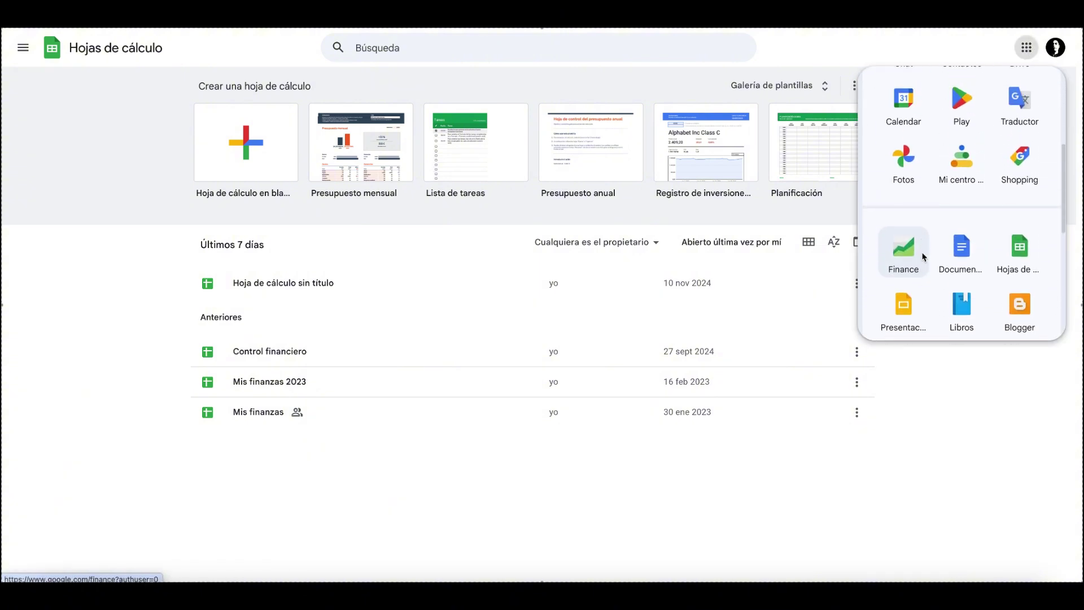
click(1024, 255)
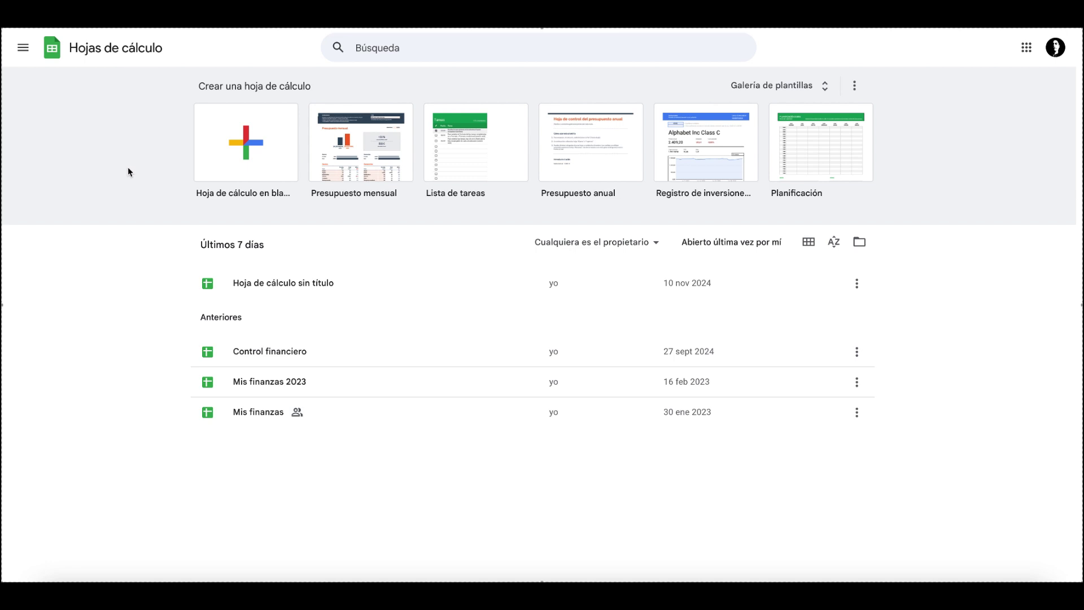
click(236, 157)
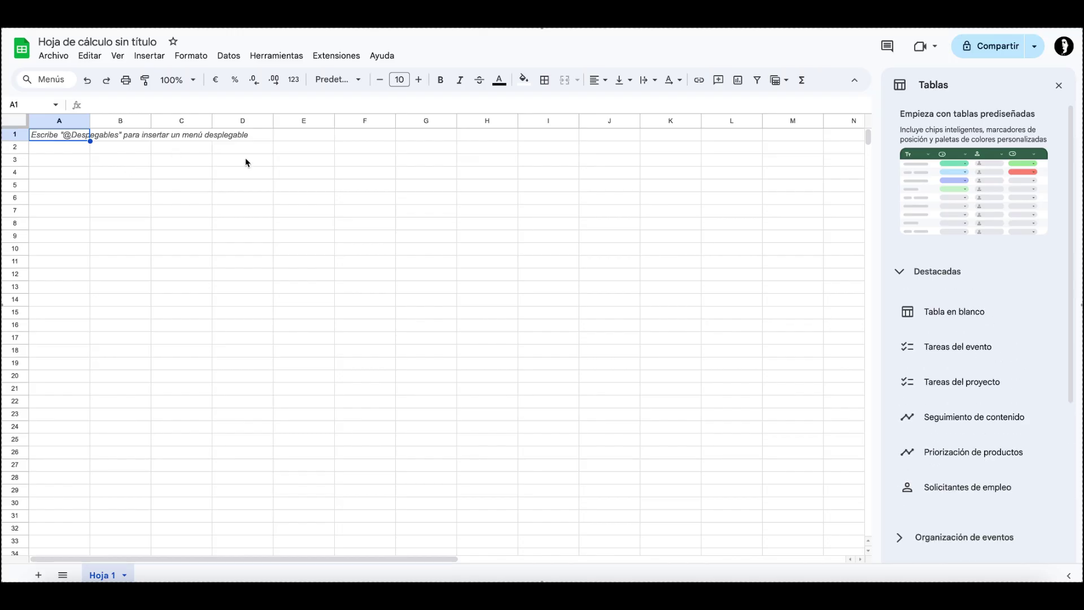
Dismiss the Tablas suggestions panel and move the selection from A4 to C3 with arrow keys
click(1060, 86)
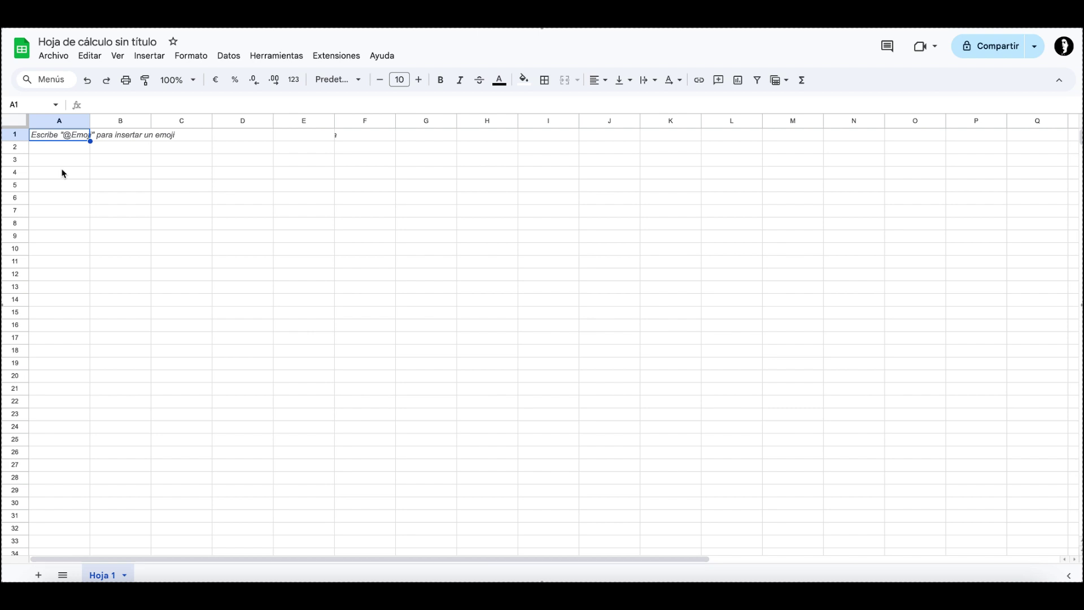
click(63, 173)
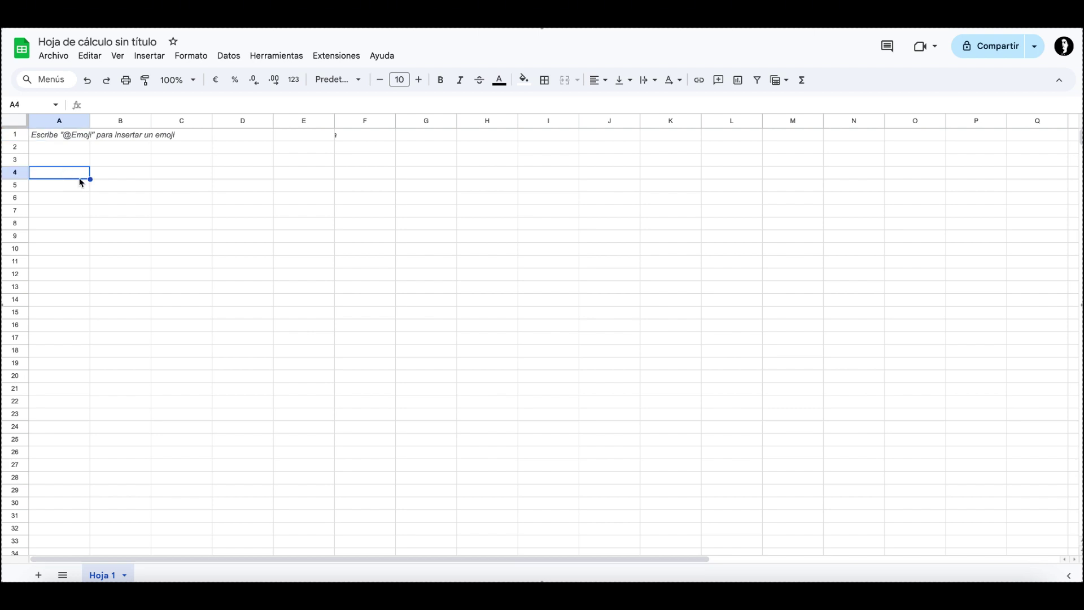
key(Right)
key(Right)
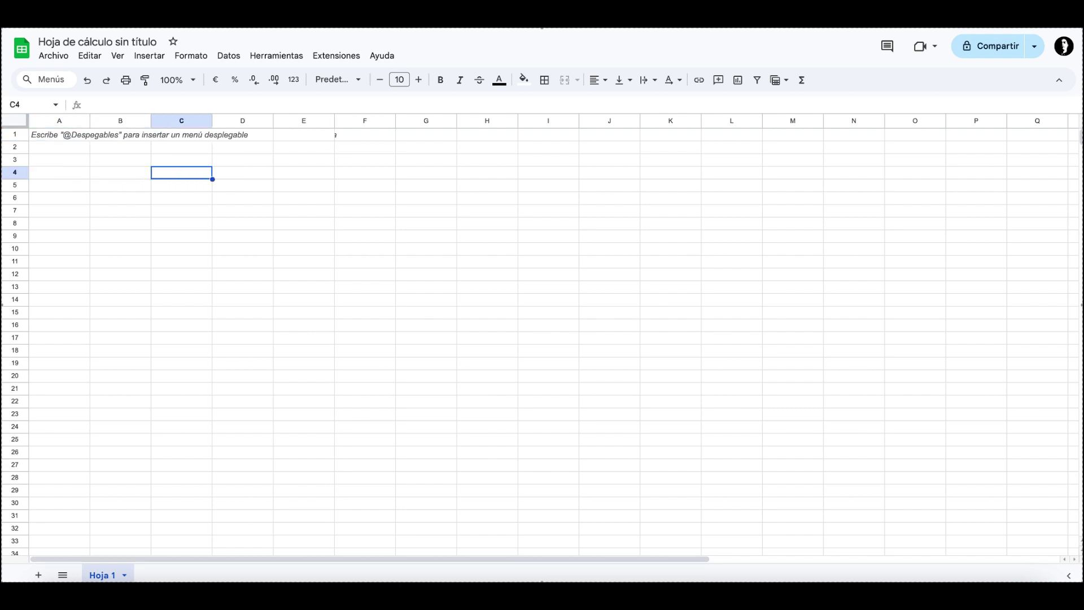
key(Up)
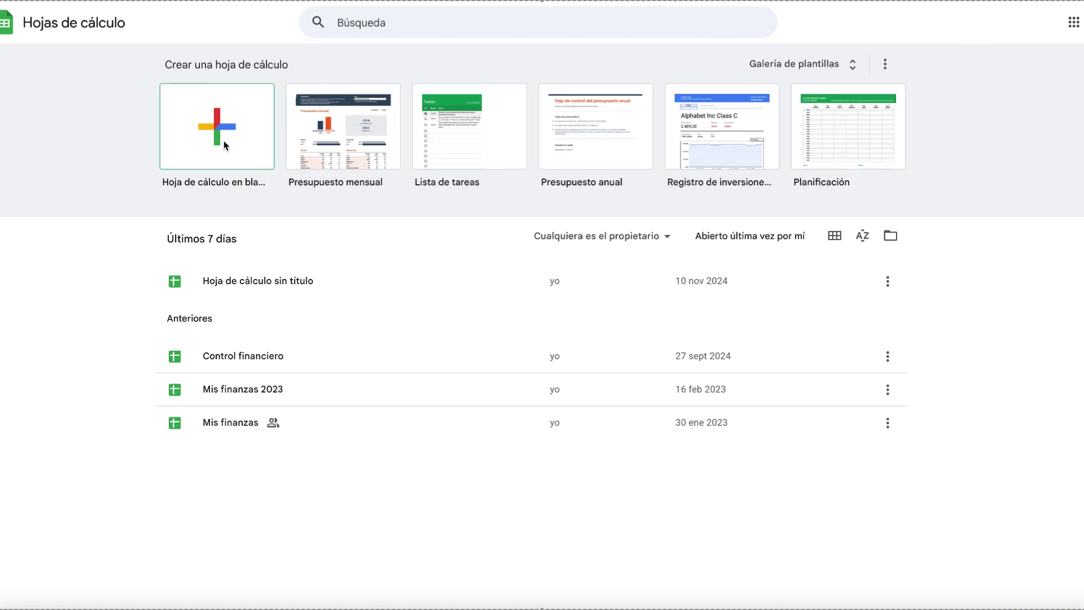
Create a new blank spreadsheet and select cell B1
click(198, 134)
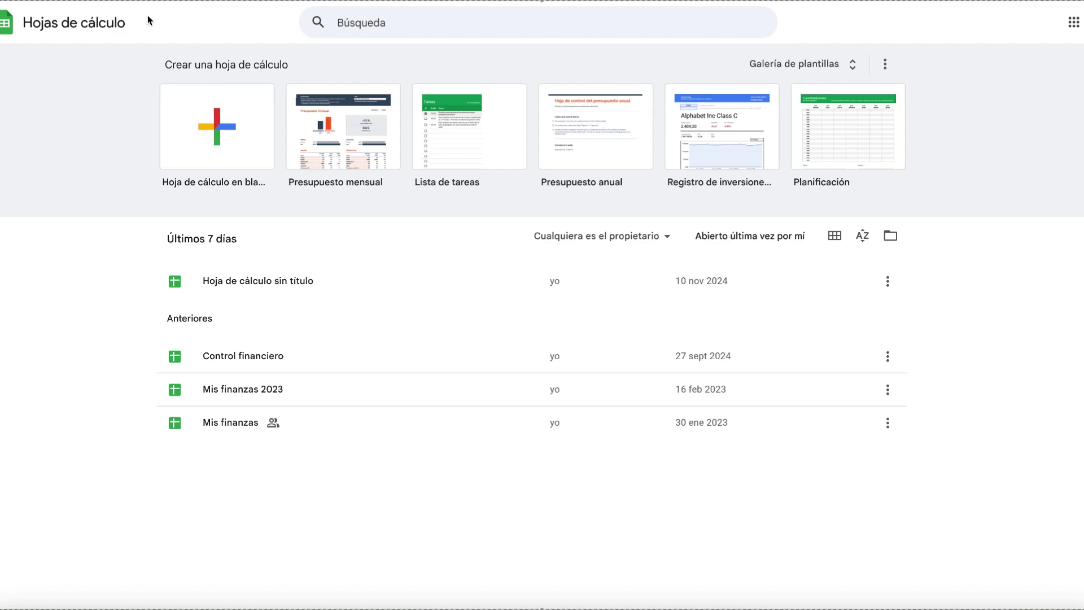
click(131, 131)
click(132, 117)
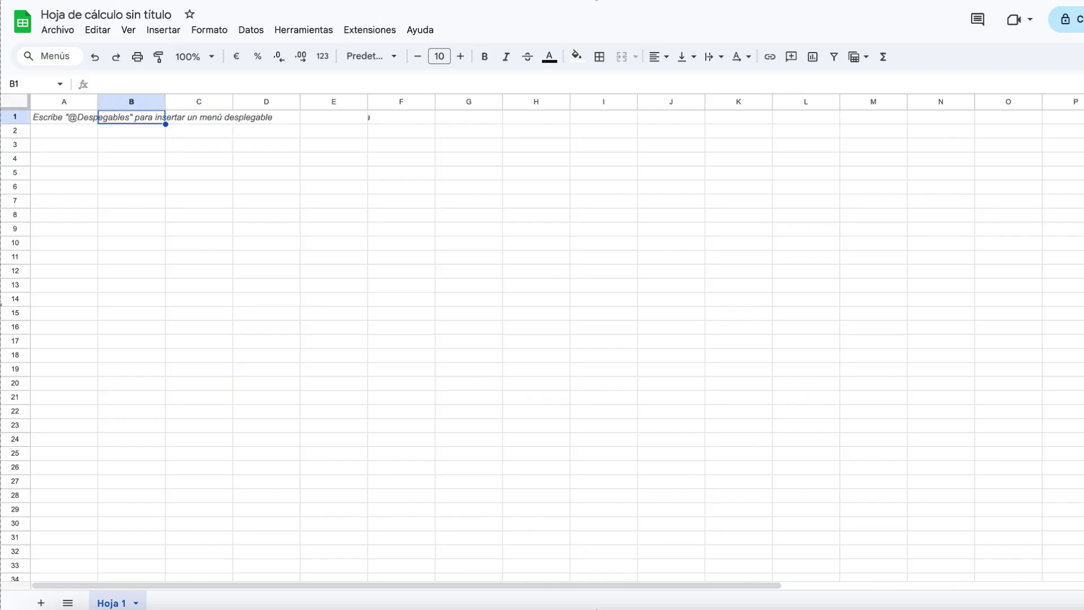
Move the selection up and down column B and along row 4 with the arrow keys
key(Down)
key(Down)
key(Down)
key(Down)
key(Down)
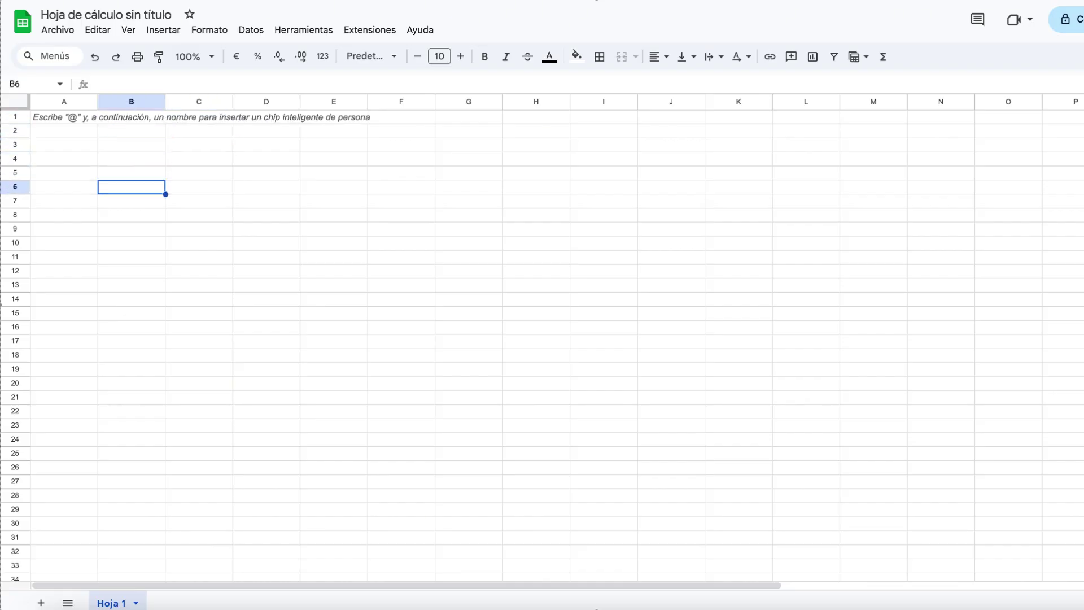
key(Down)
key(Down)
key(Down)
key(Down)
key(Down)
key(Down)
key(Down)
key(Down)
key(Down)
key(Down)
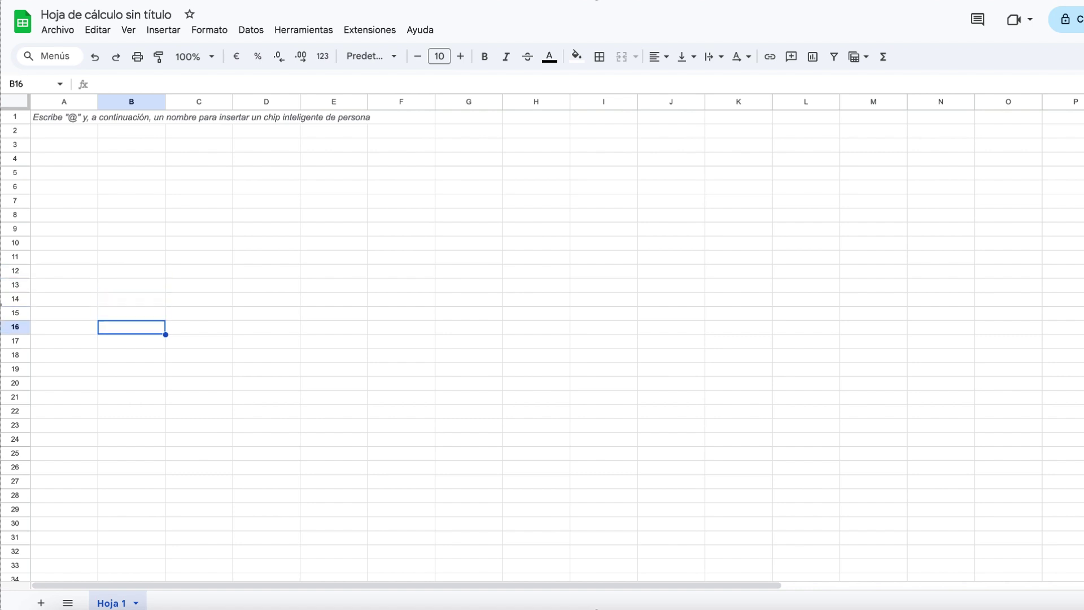
key(Down)
key(Down)
key(Down)
key(Down)
key(Down)
key(Down)
key(Down)
key(Down)
key(Up)
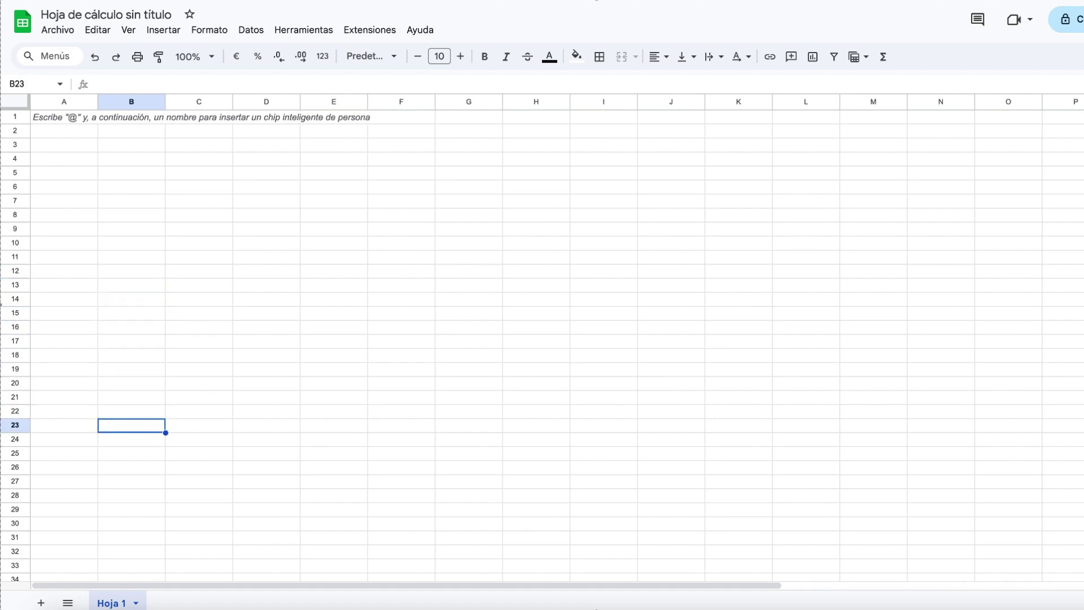
key(Up)
key(Up)
key(Up)
key(Up)
key(Up)
key(Up)
key(Up)
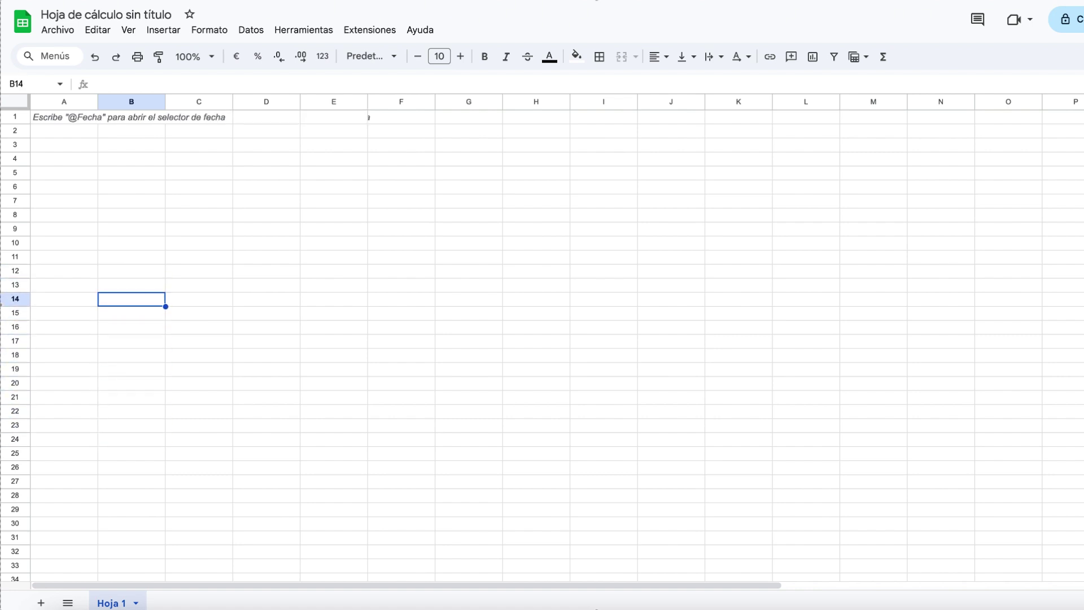
key(Up)
key(Up)
key(Up)
key(Up)
key(Up)
key(Up)
key(Up)
key(Up)
key(Down)
key(Down)
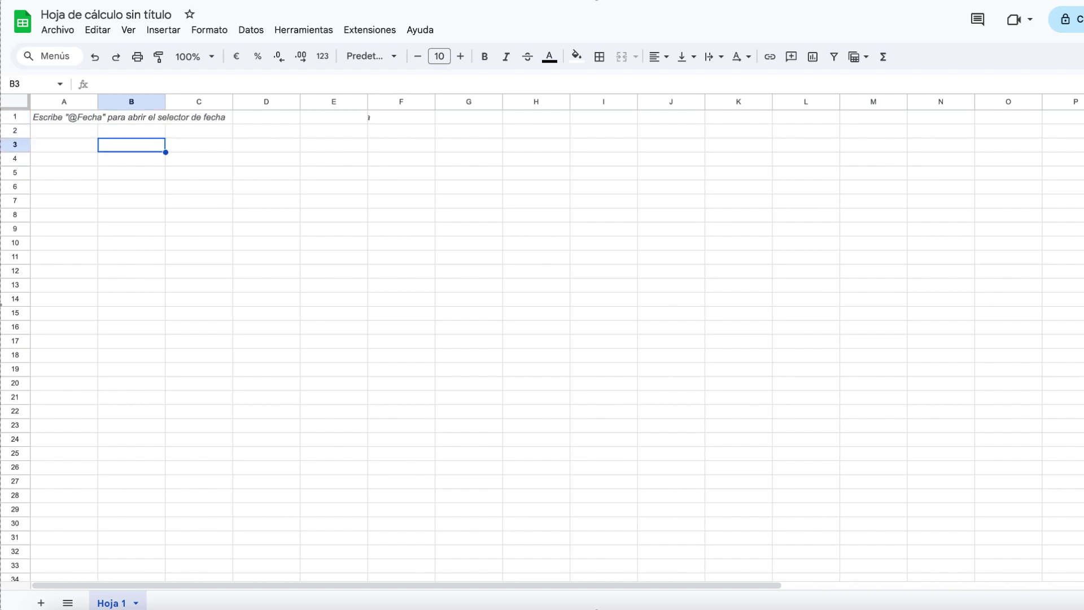
key(Down)
key(Left)
key(Right)
key(Right)
key(Right)
key(Right)
key(Right)
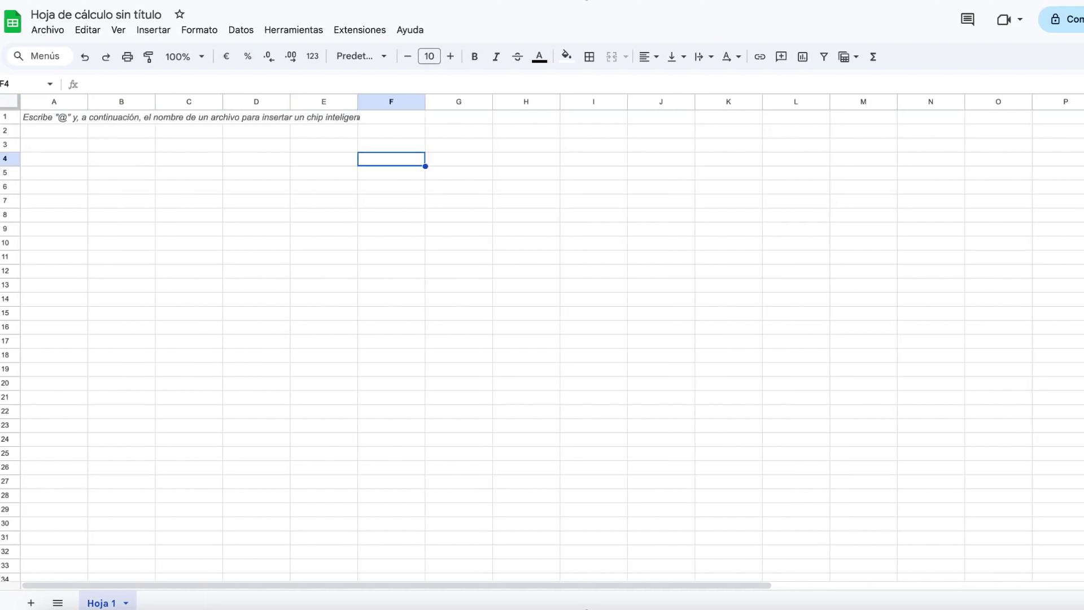
key(Right)
key(Right)
key(Right)
key(Left)
key(Left)
key(Left)
key(Left)
key(Left)
key(Left)
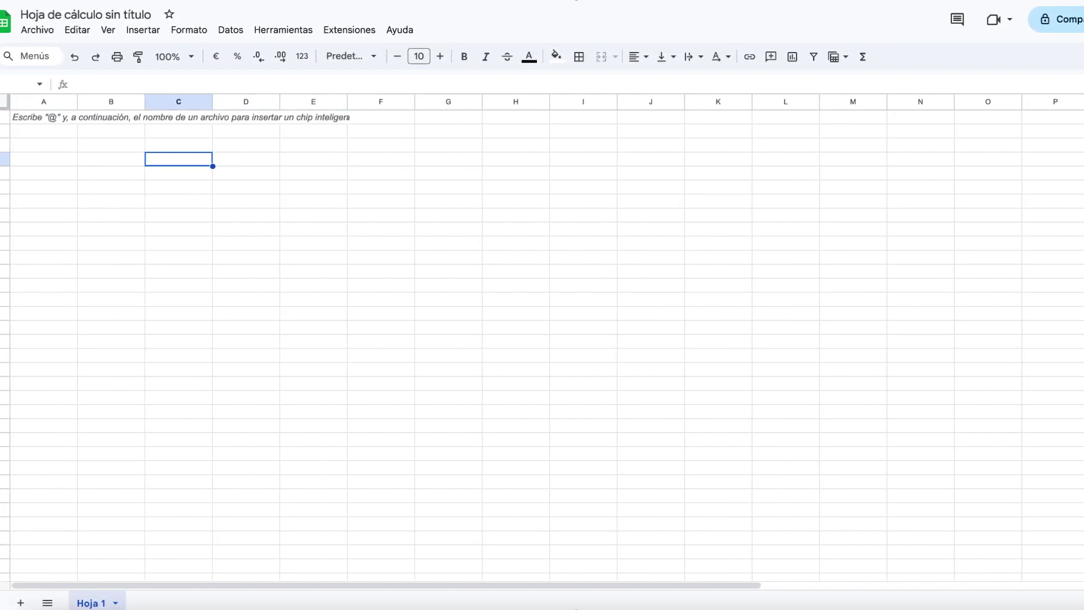
key(Left)
key(Left)
key(Right)
key(Right)
key(Right)
key(Left)
key(Left)
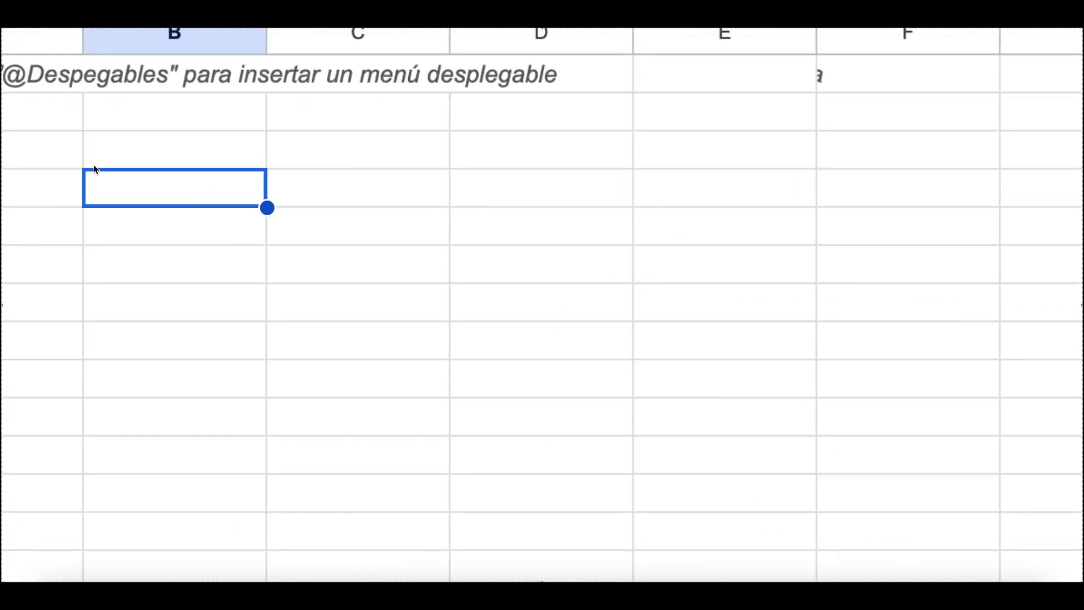
Scroll down through the empty rows of the grid and back
scroll(94, 170, down, 2)
scroll(94, 169, down, 2)
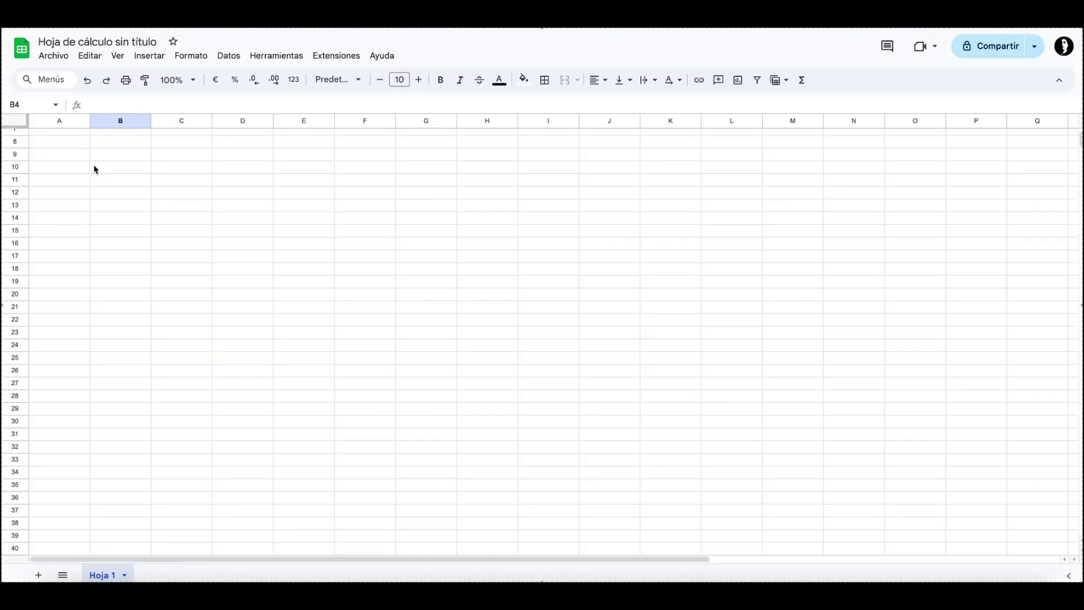
scroll(95, 169, down, 2)
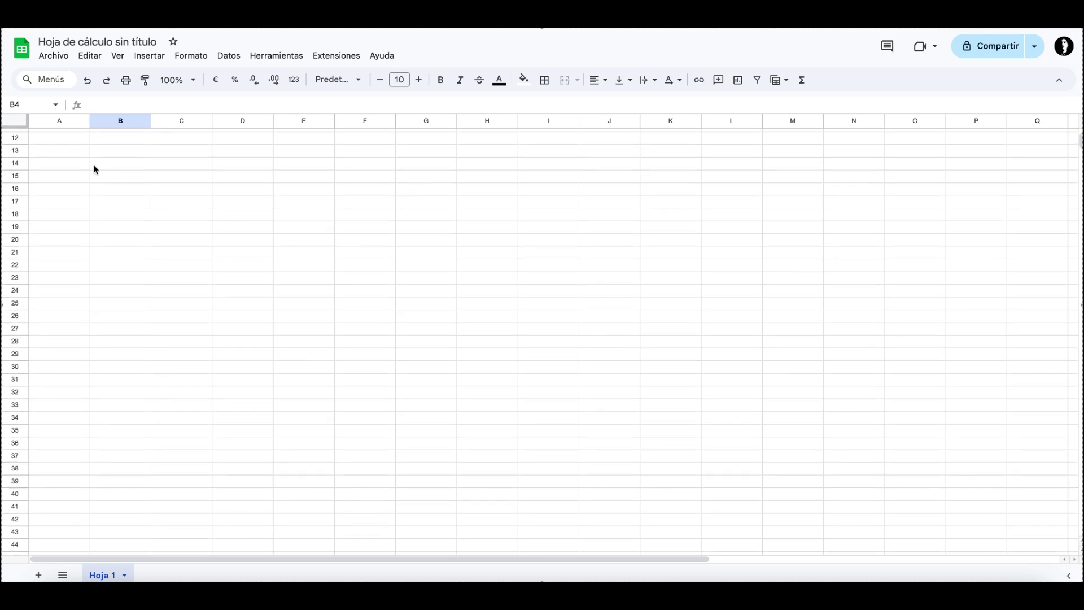
scroll(95, 169, up, 5)
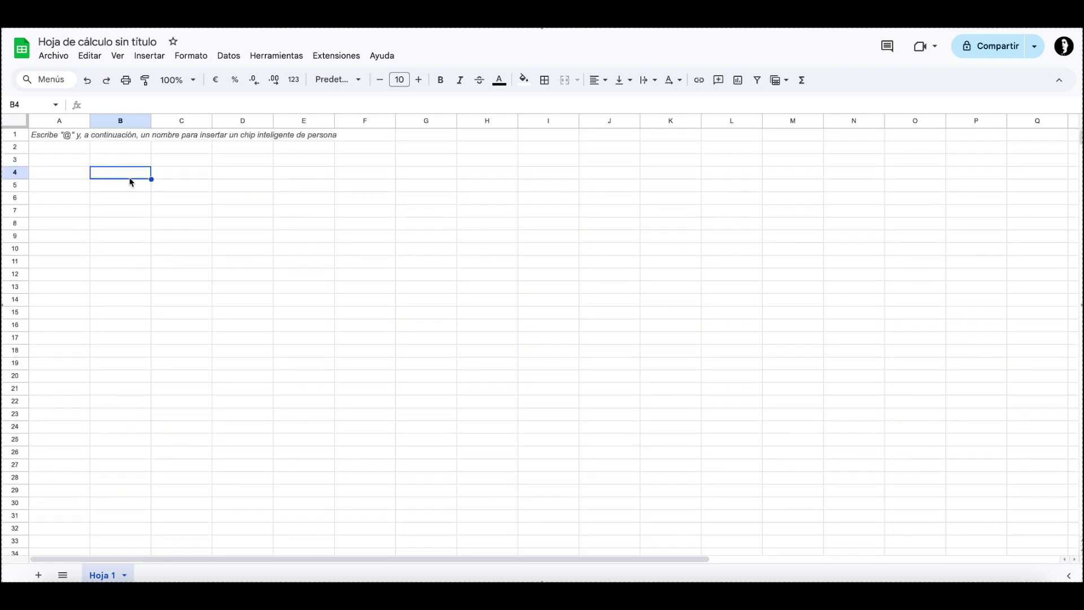
scroll(131, 180, down, 1)
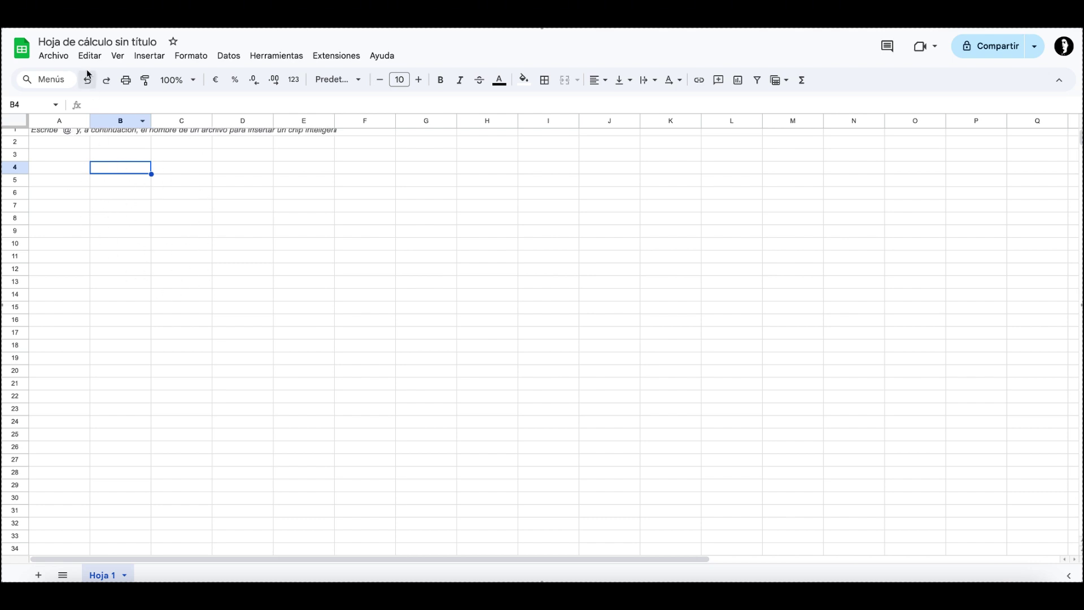
Open the Archivo menu to browse its file commands
click(66, 56)
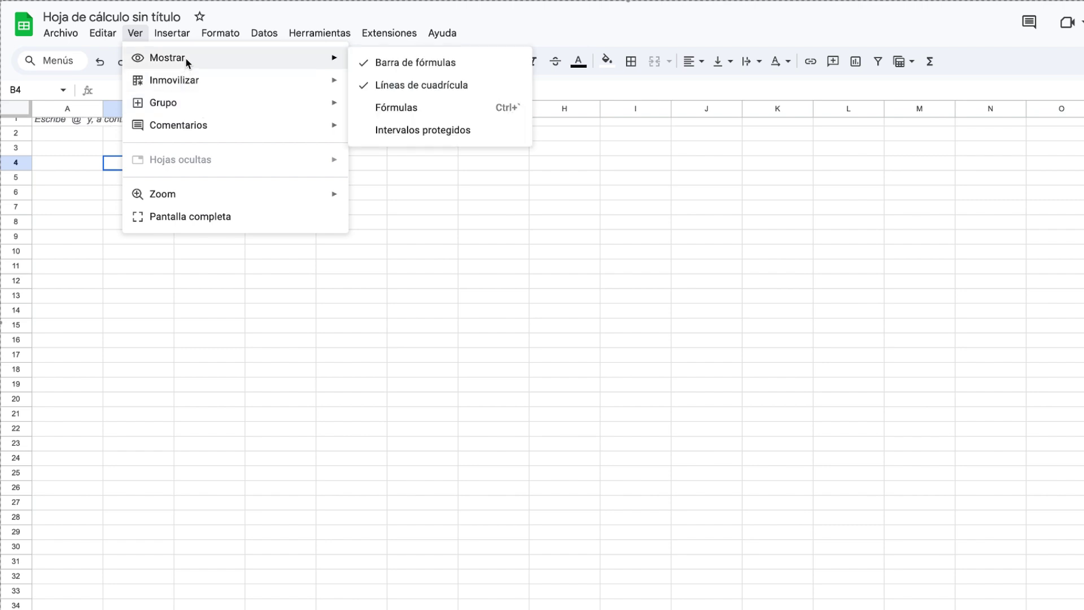
mouse_move(149, 56)
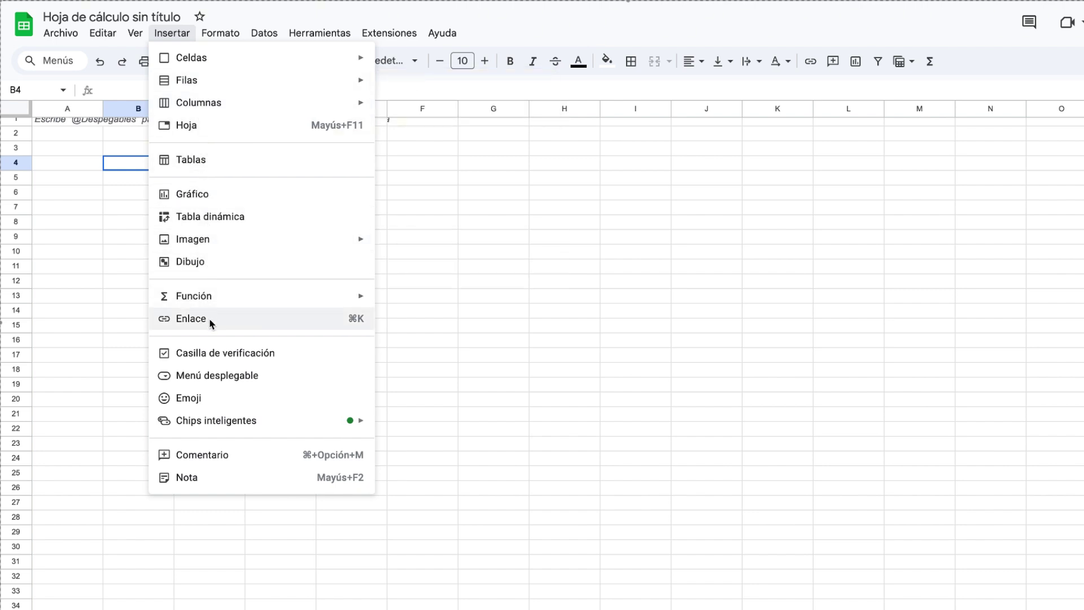
Browse the Formato through Ayuda menus, then return to the empty sheet
click(219, 33)
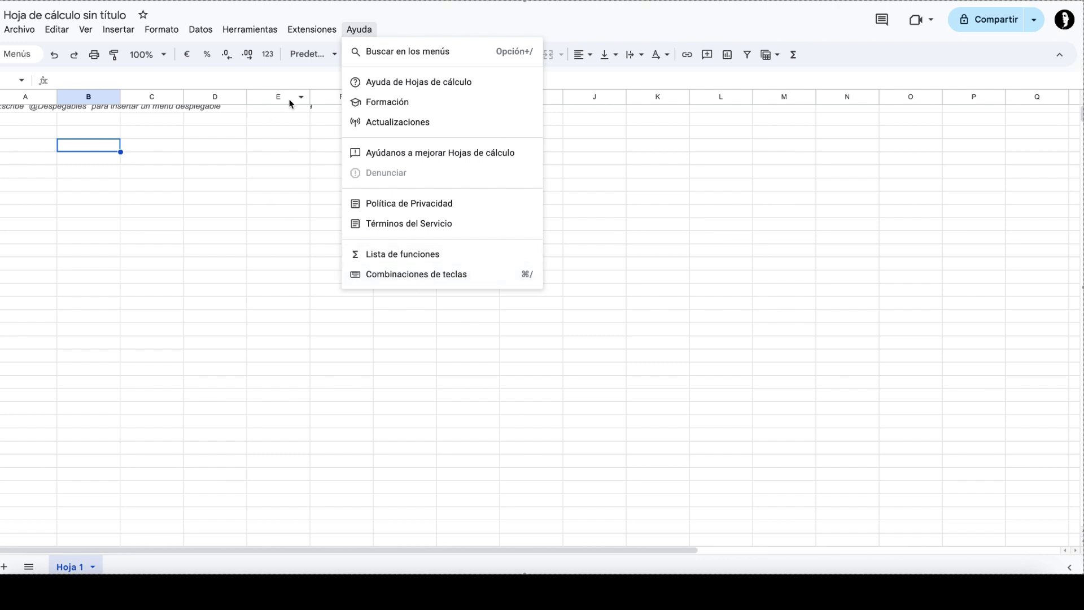
click(202, 200)
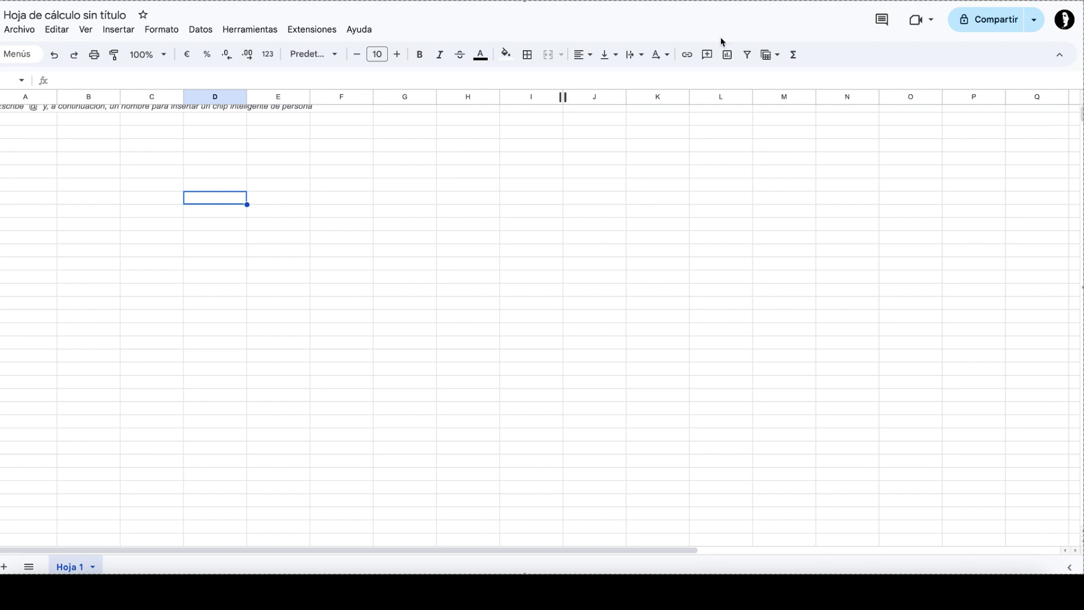
click(984, 30)
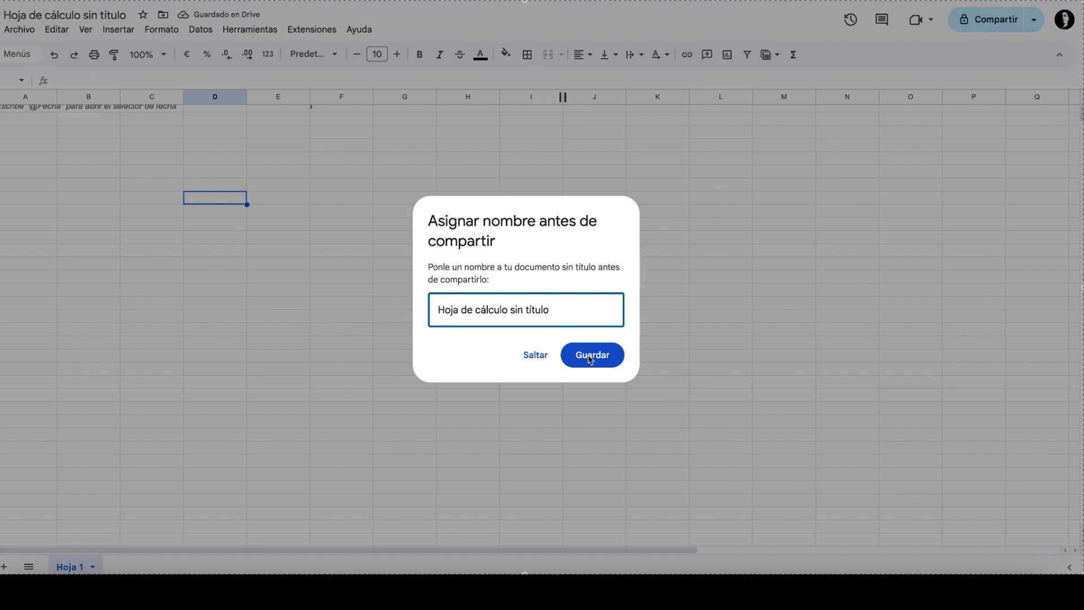
click(537, 356)
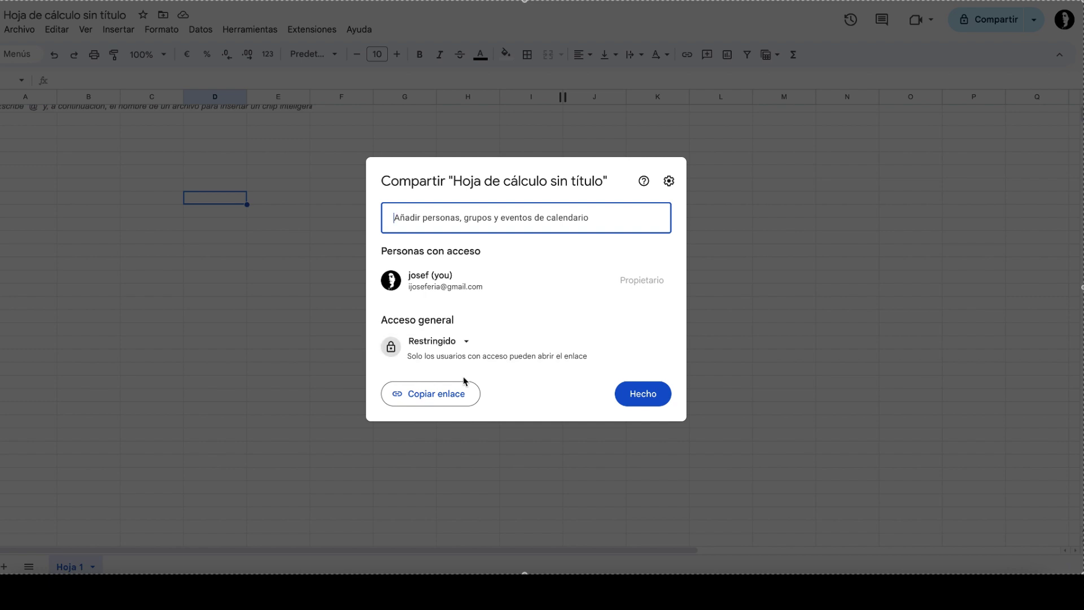
click(636, 395)
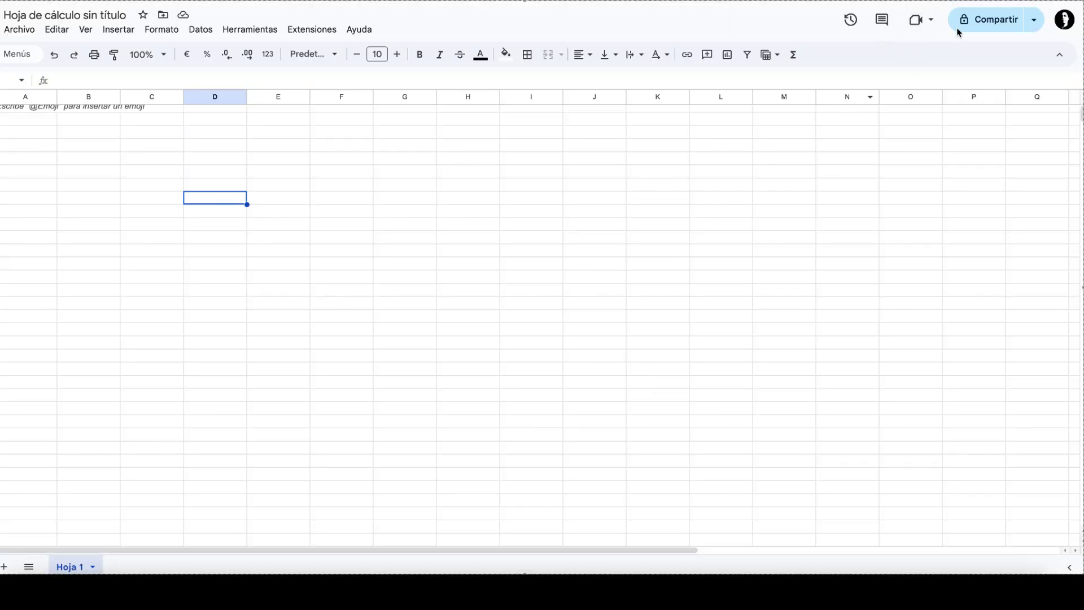
click(851, 21)
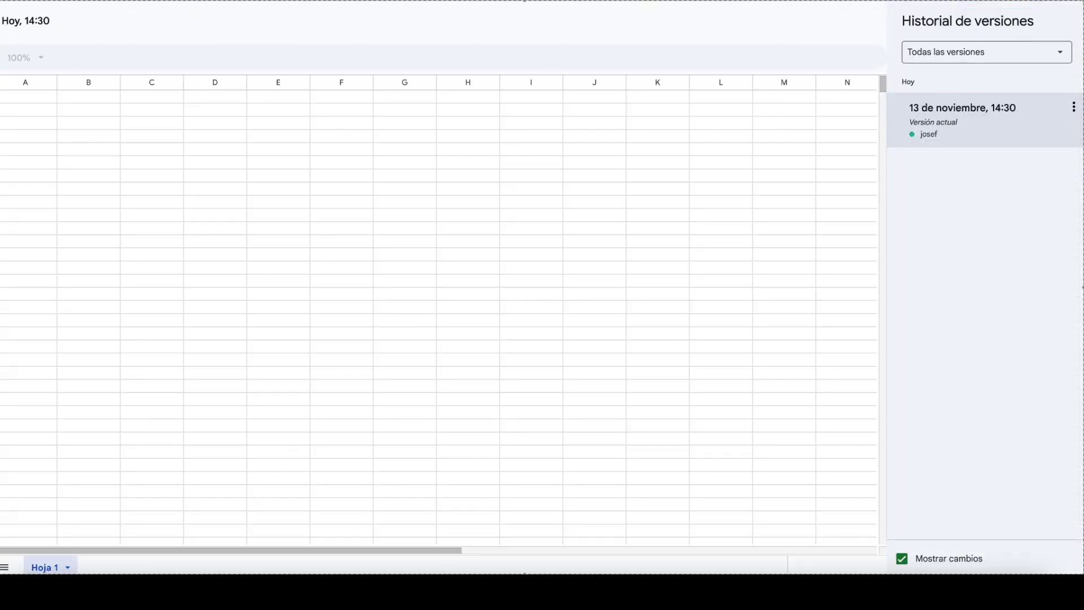
click(2, 20)
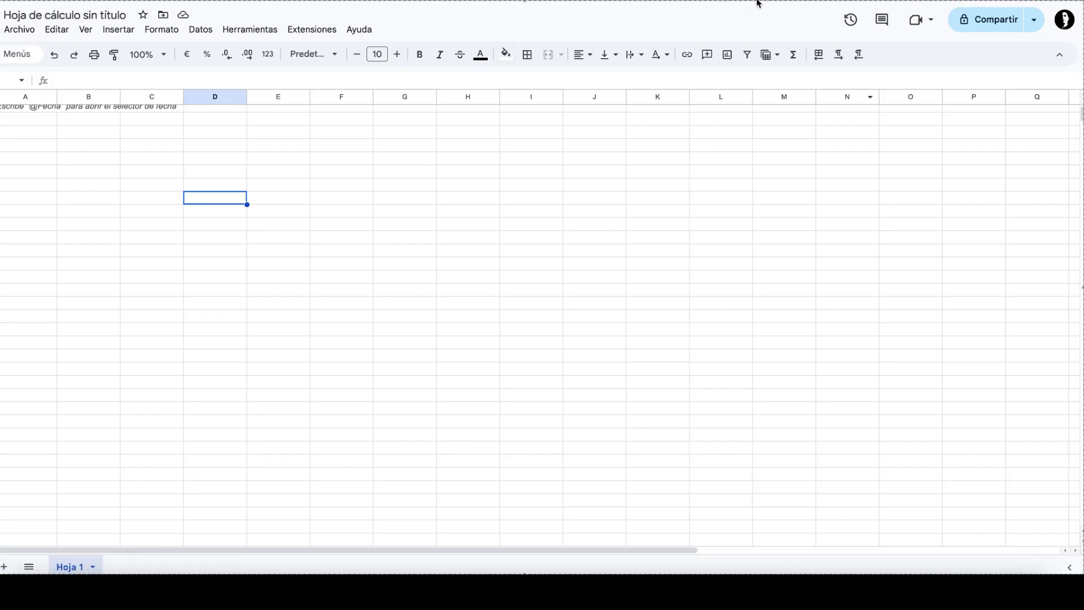
click(930, 31)
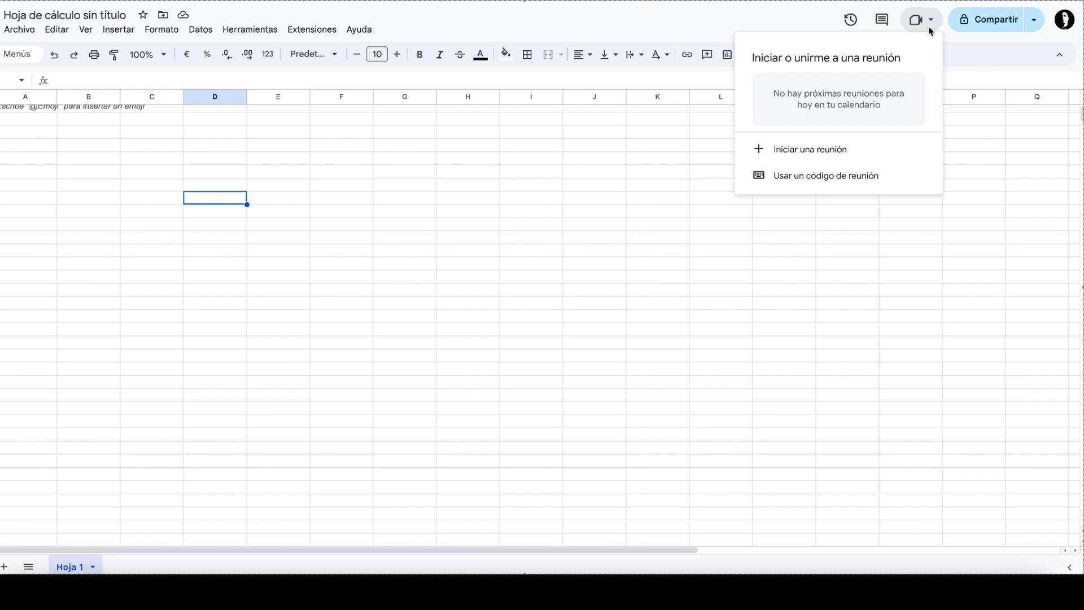
click(1005, 134)
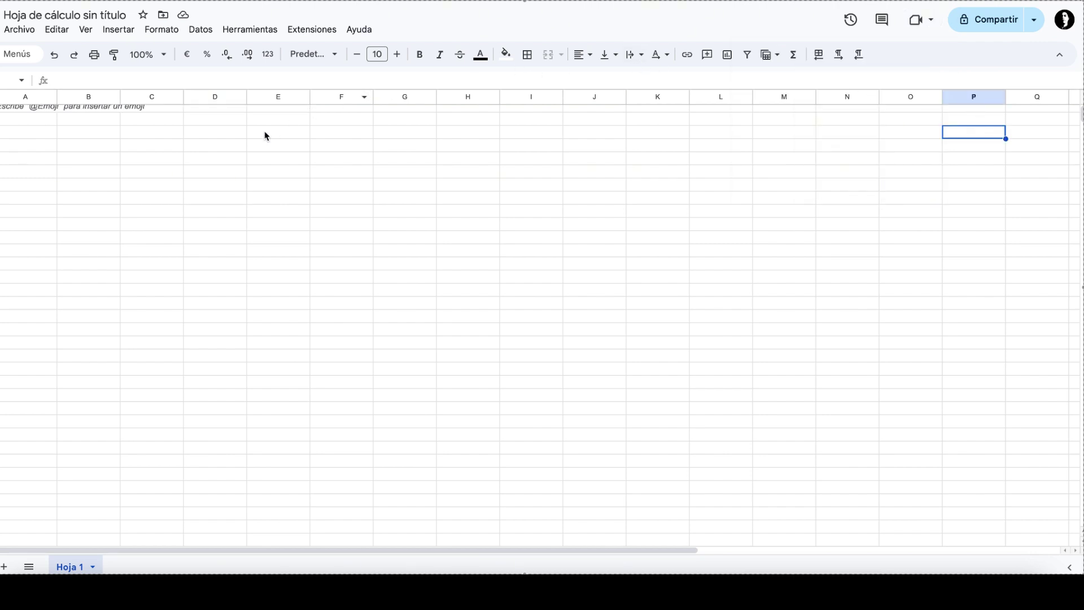
Rename the spreadsheet to 'ejemplo' and add a sheet named 'cambiar nombre'
scroll(193, 223, up, 1)
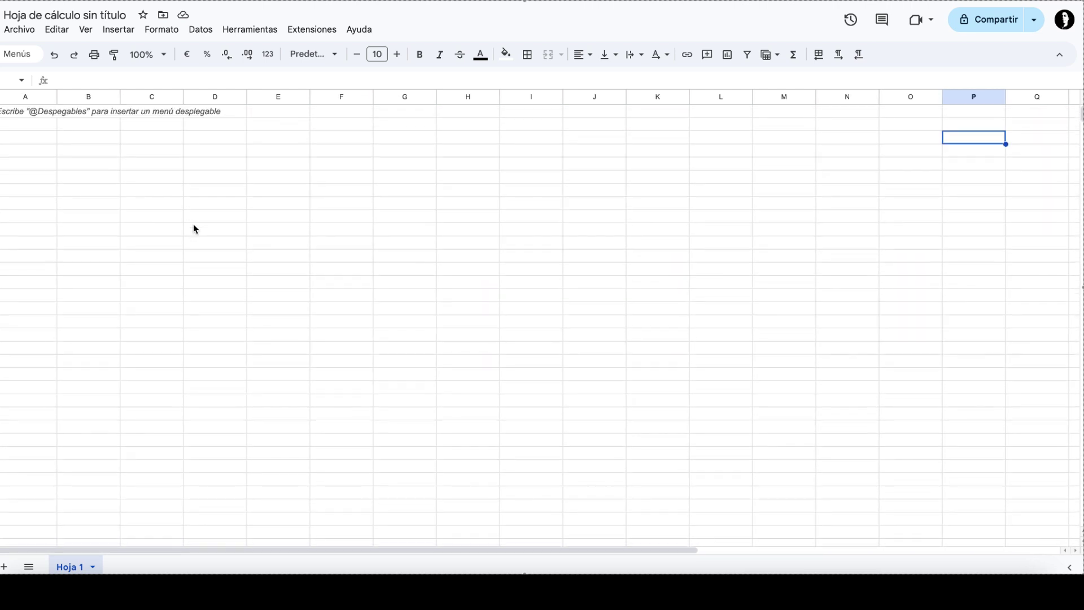
drag(195, 230, 136, 150)
click(89, 18)
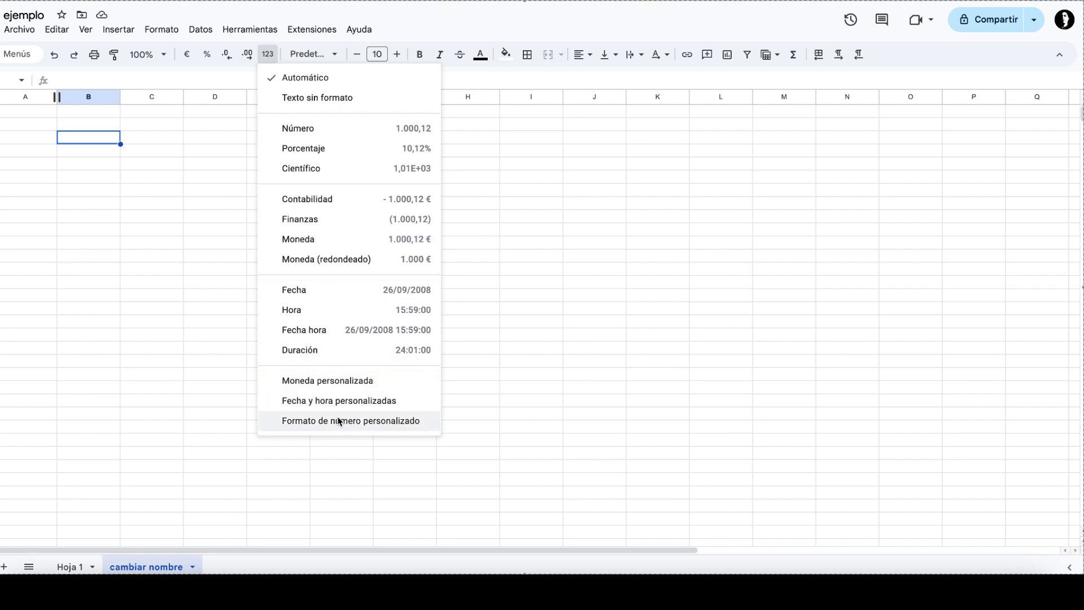
Pick a dollar currency from the Moneda personalizada format list
click(348, 382)
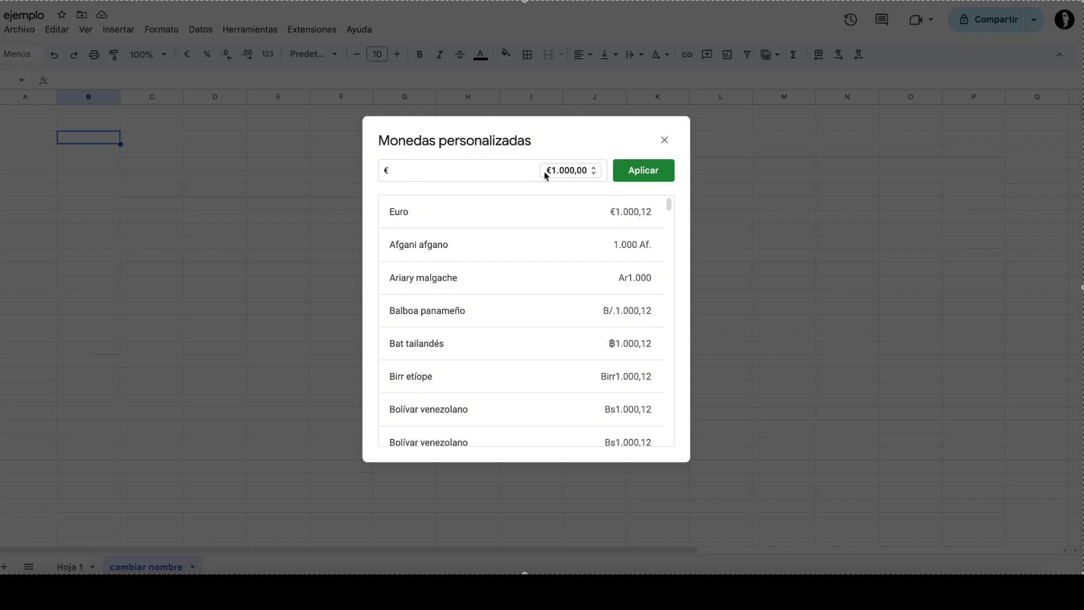
scroll(457, 238, down, 1)
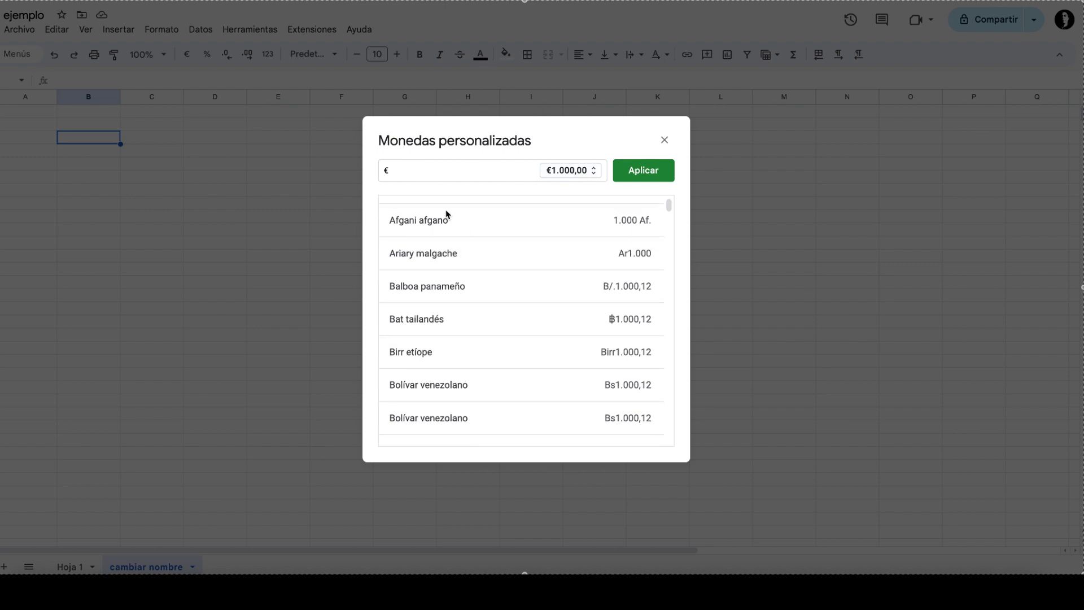
scroll(445, 254, down, 3)
scroll(445, 307, down, 5)
scroll(445, 307, down, 8)
scroll(445, 308, down, 5)
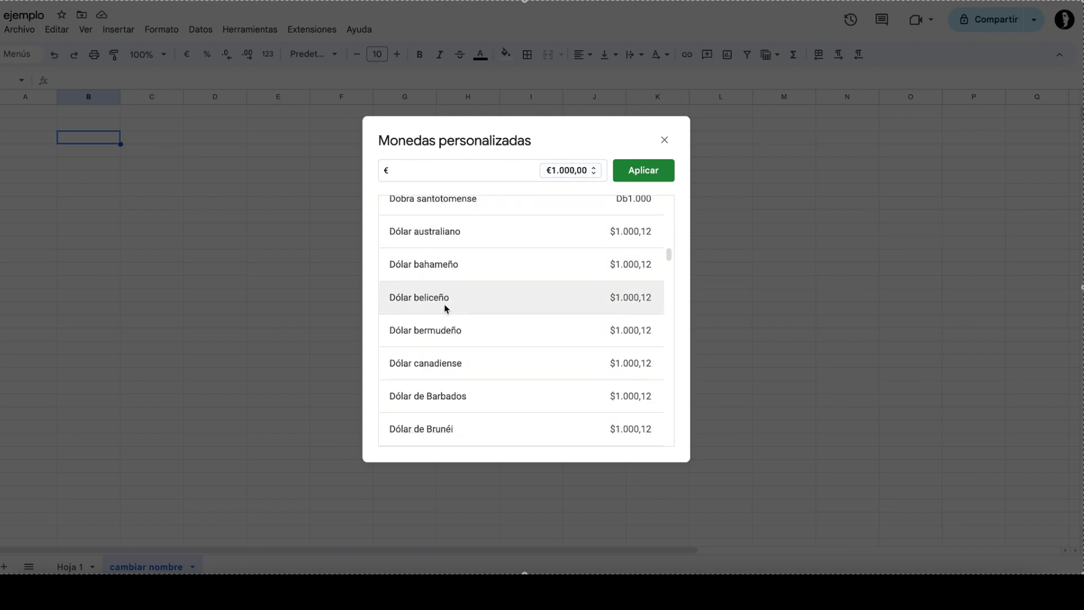
scroll(445, 308, down, 5)
scroll(444, 308, down, 5)
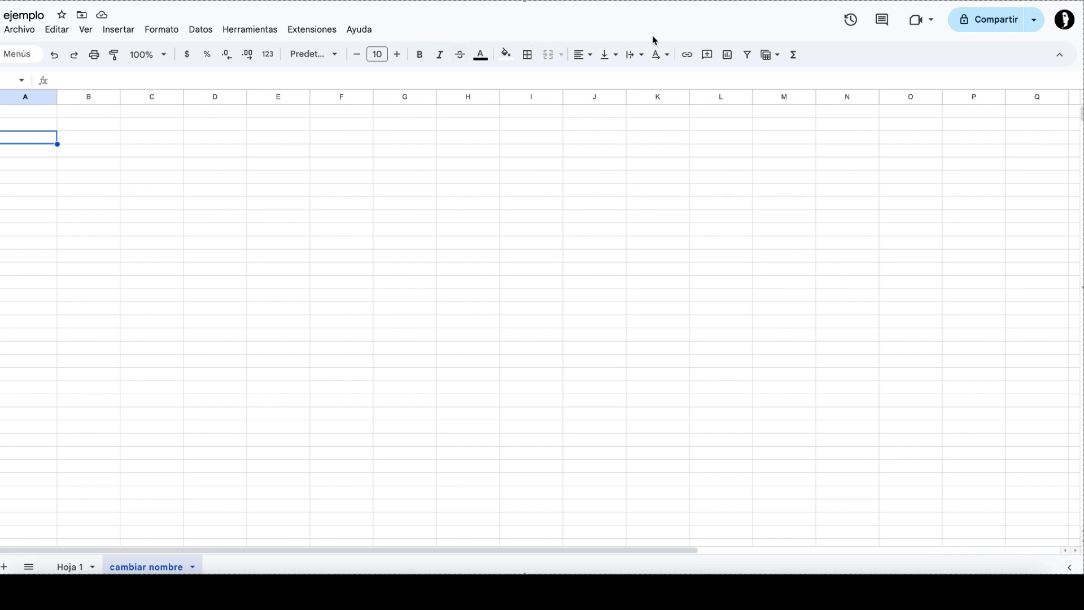
Open and close the filter view options twice
click(781, 60)
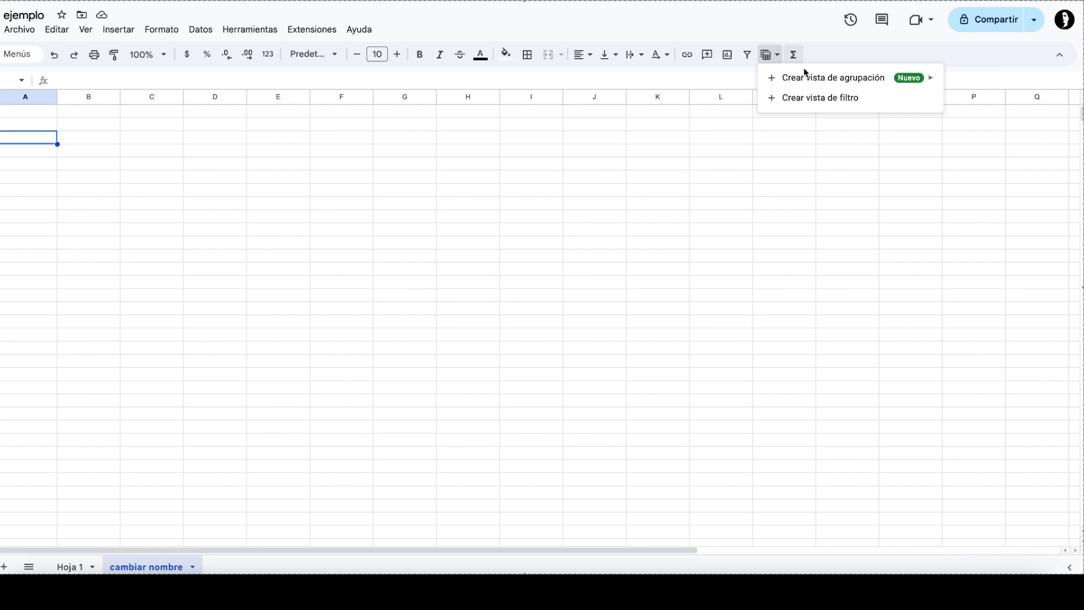
mouse_move(832, 77)
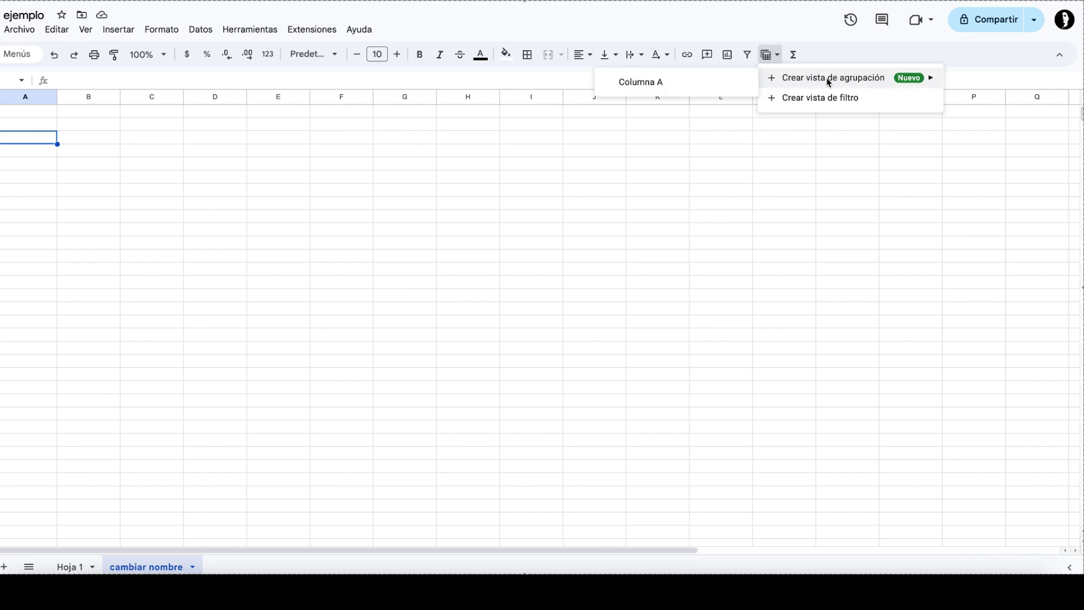
click(673, 127)
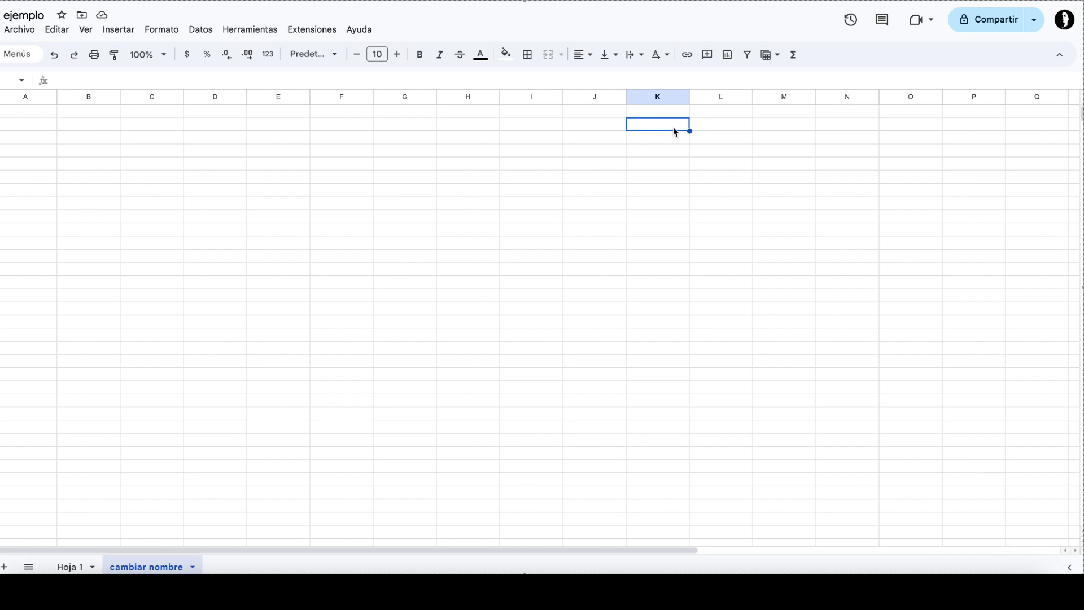
click(769, 60)
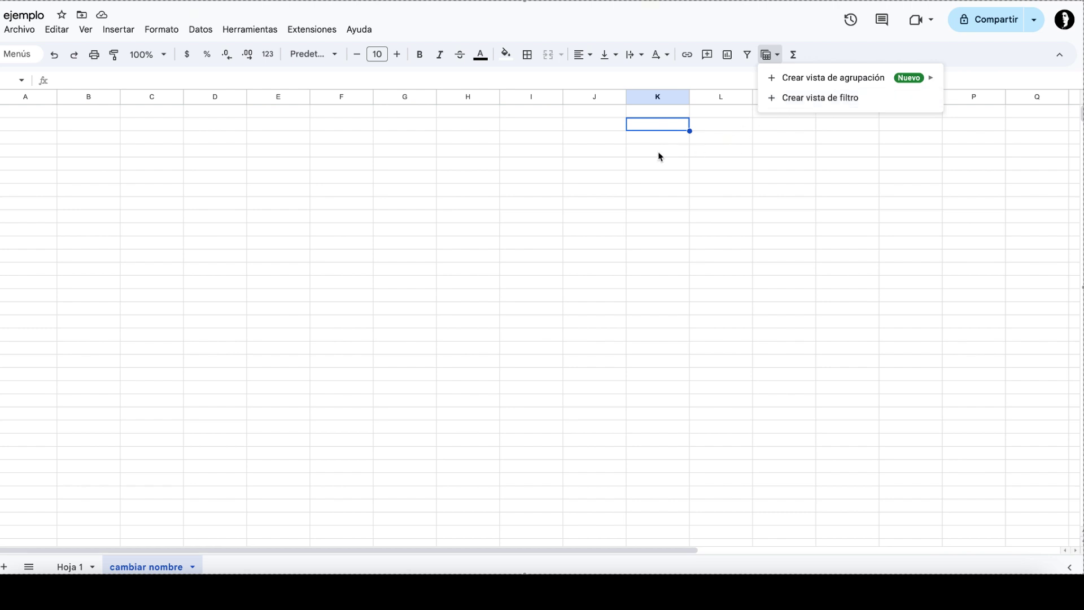
click(340, 179)
Select cells C4 and F5, then show the Analizador functions in the Σ Funciones list
click(176, 152)
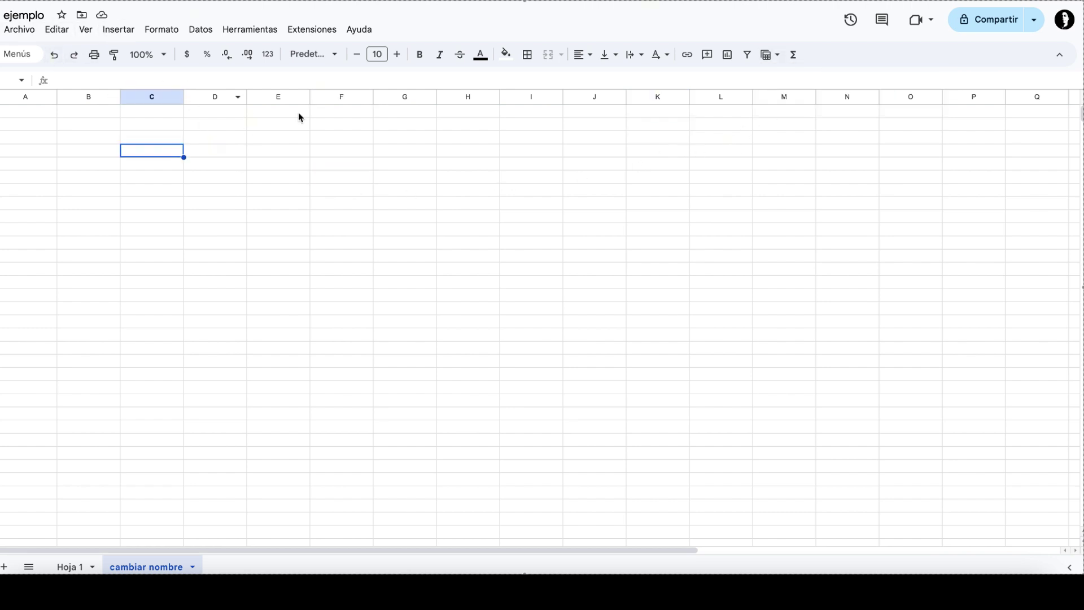
click(325, 168)
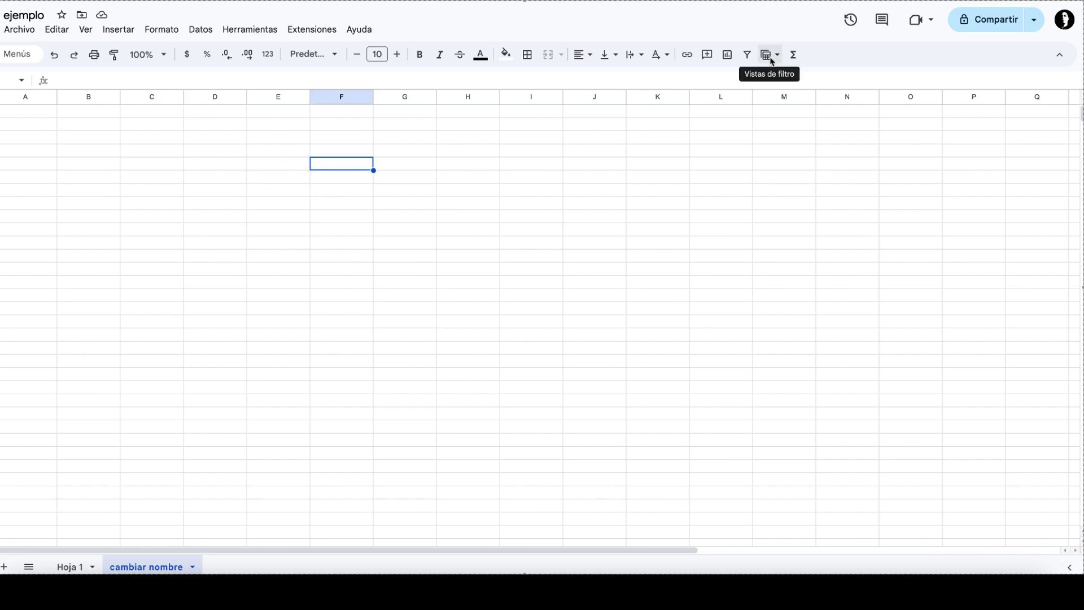
click(796, 56)
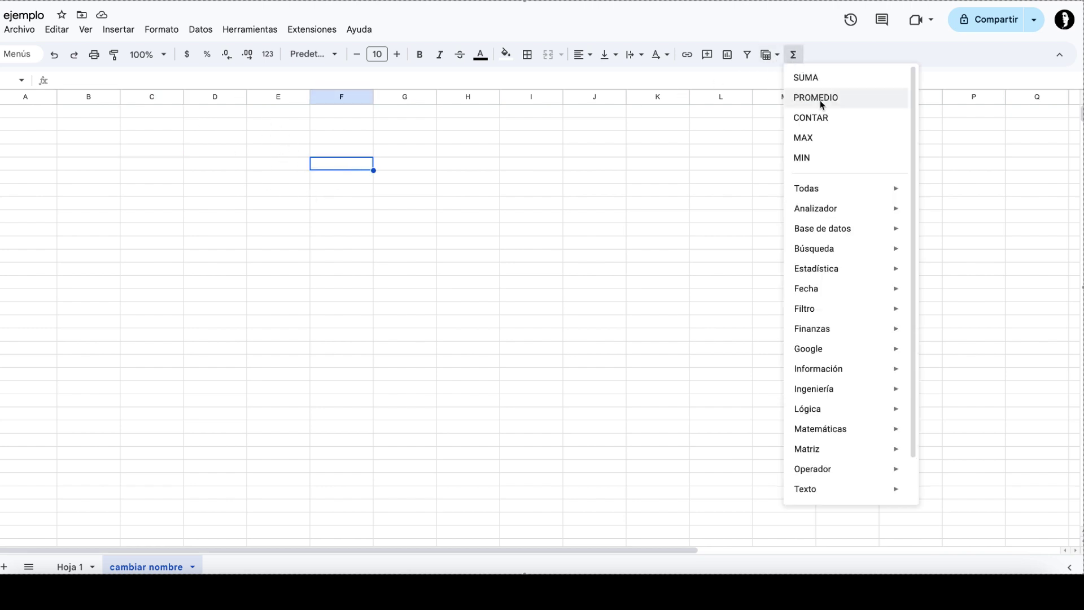